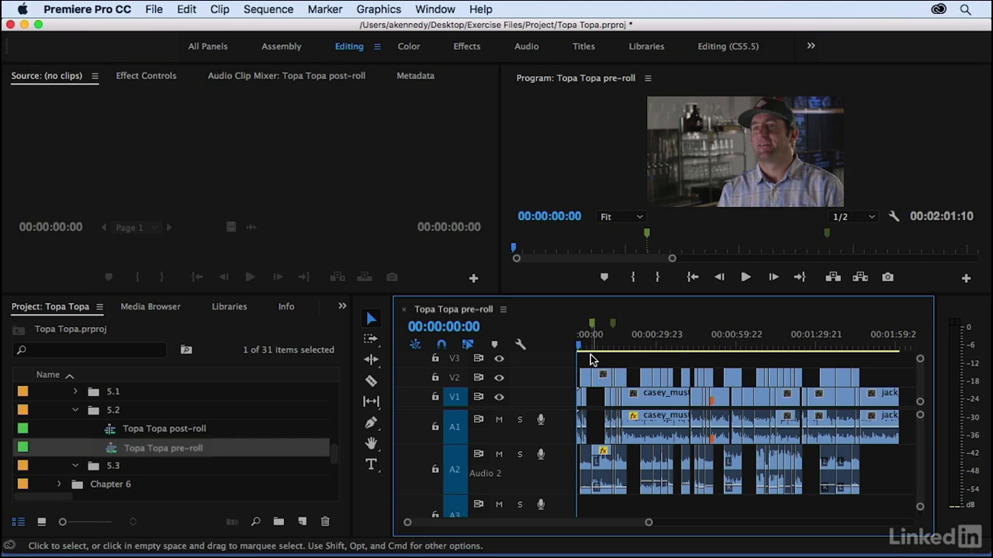
- Play the opening of the Topa Topa pre-roll sequence up to the bar_cheers MS Casey clip
{"action": "key", "text": "equal"}
{"action": "key", "text": "equal"}
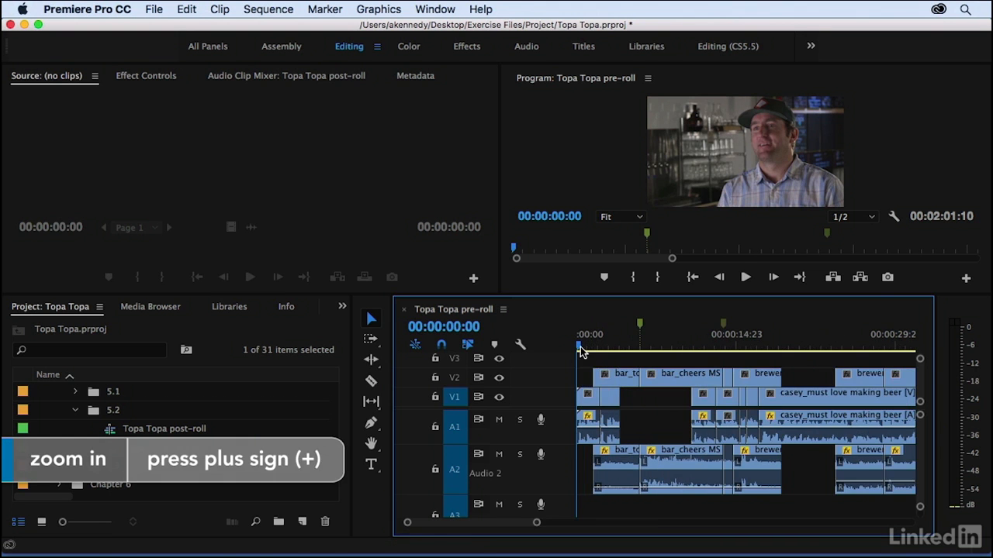
{"action": "key", "text": "space"}
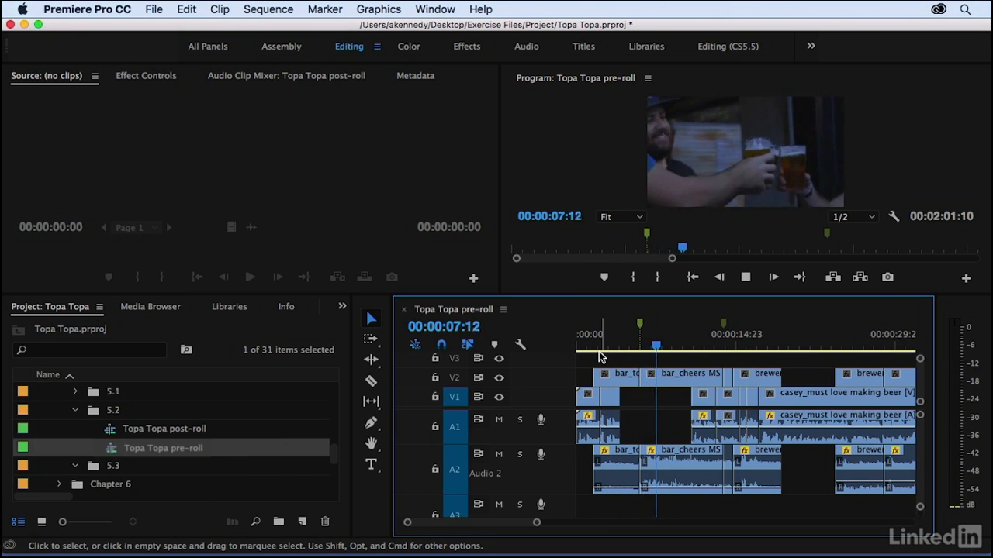
{"action": "key", "text": "space"}
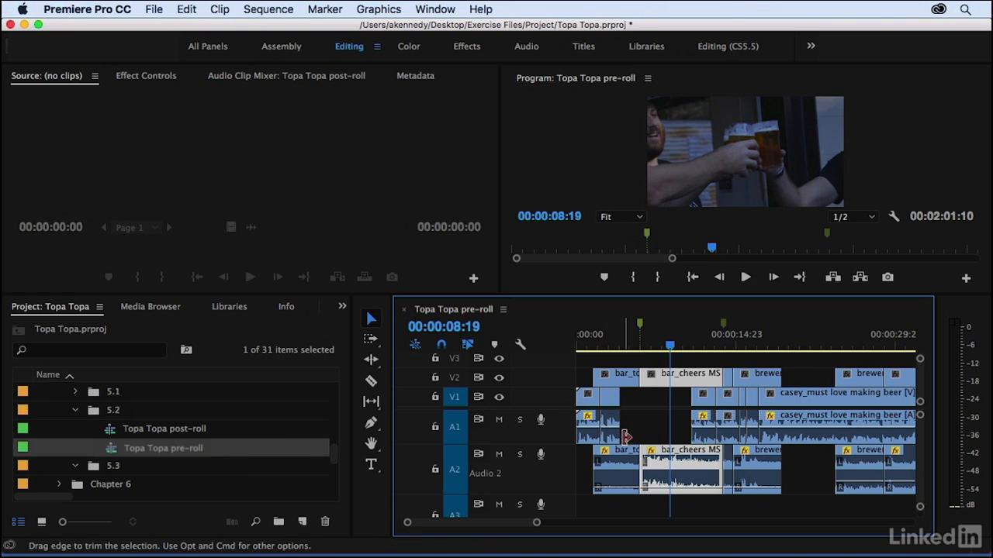
- Examine frame by frame the end of the bar_topa sign beers clip where it cuts to bar_cheers MS Casey on V2
{"action": "mouse_move", "coordinate": [627, 345]}
{"action": "left_mouse_down"}
{"action": "mouse_move", "coordinate": [652, 346]}
{"action": "mouse_move", "coordinate": [636, 344]}
{"action": "left_mouse_up"}
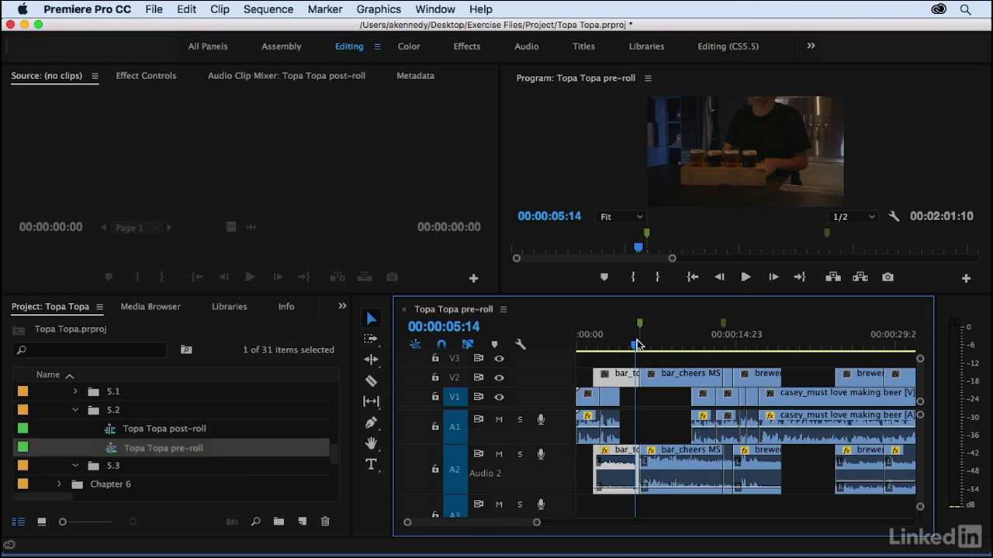
{"action": "key", "text": "equal"}
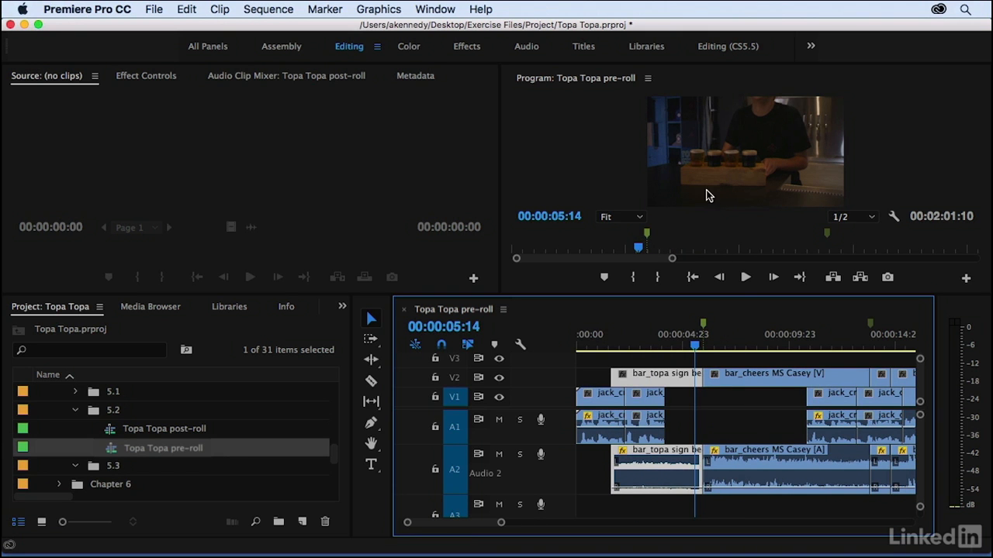
{"action": "key", "text": "Right"}
{"action": "key", "text": "Right"}
{"action": "key", "text": "Right"}
{"action": "key", "text": "Right"}
{"action": "key", "text": "Right"}
{"action": "key", "text": "Right"}
{"action": "key", "text": "Right"}
{"action": "key", "text": "Right"}
{"action": "key", "text": "Right"}
{"action": "key", "text": "Left"}
{"action": "key", "text": "Left"}
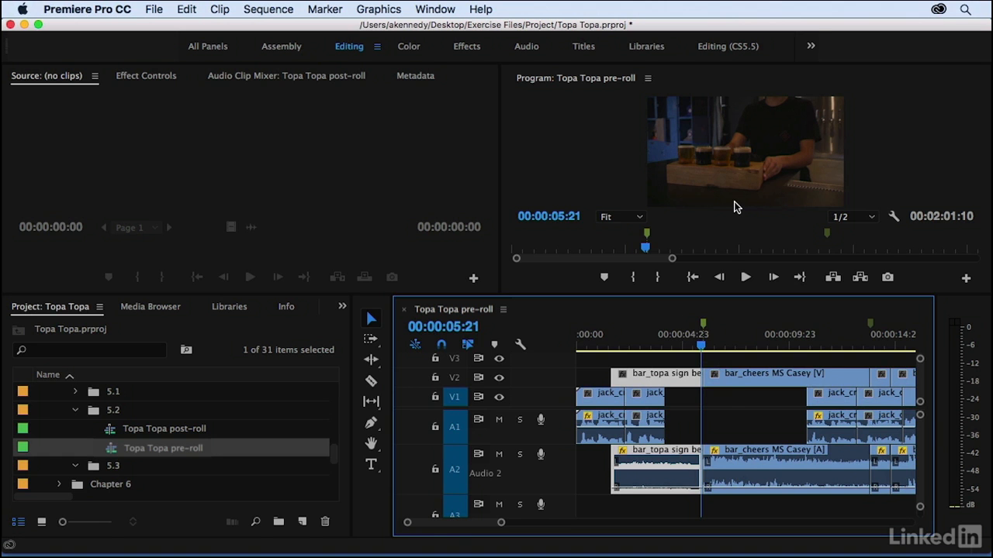
- Try trimming the start of bar_cheers MS Casey and extending bar_topa sign beers to fill the gap, and undo the trims
{"action": "left_click_drag", "start_coordinate": [708, 378], "coordinate": [738, 377]}
{"action": "left_click", "coordinate": [697, 377]}
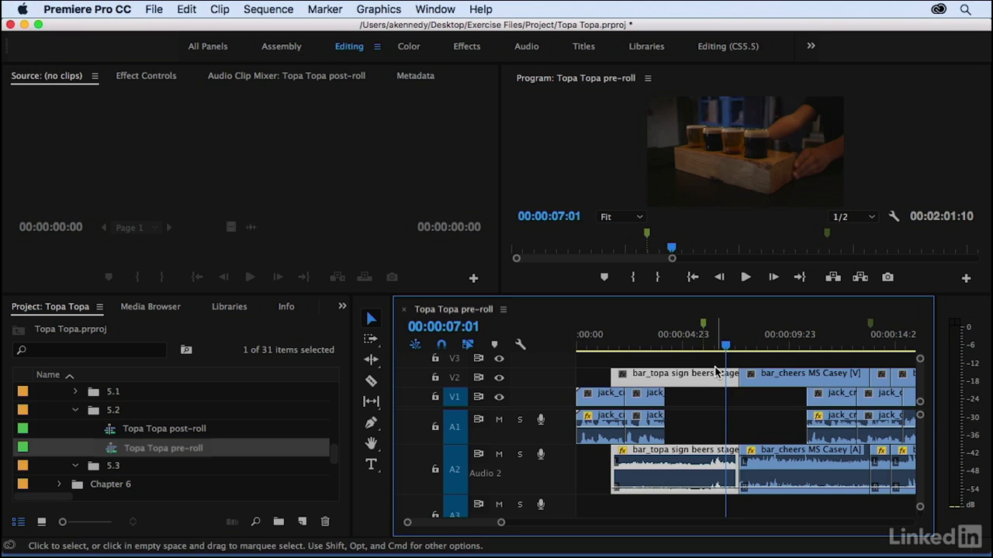
{"action": "key", "text": "super+z"}
{"action": "key", "text": "super+z"}
{"action": "key", "text": "super+z"}
{"action": "key", "text": "super+z"}
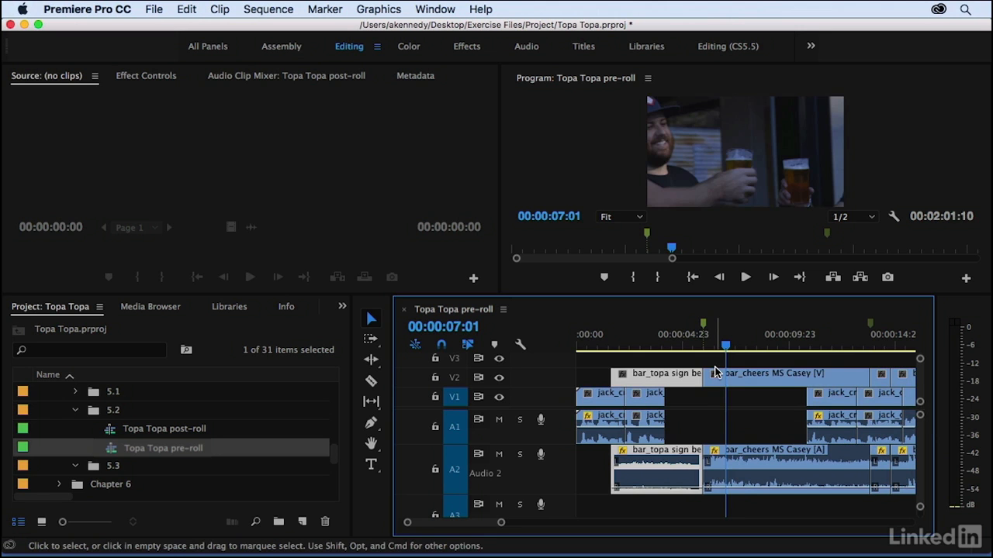
- With the Rolling Edit tool, roll the V2 cut between bar_topa sign beers and bar_cheers MS Casey to just past 00:00:07:01
{"action": "left_click", "coordinate": [372, 360]}
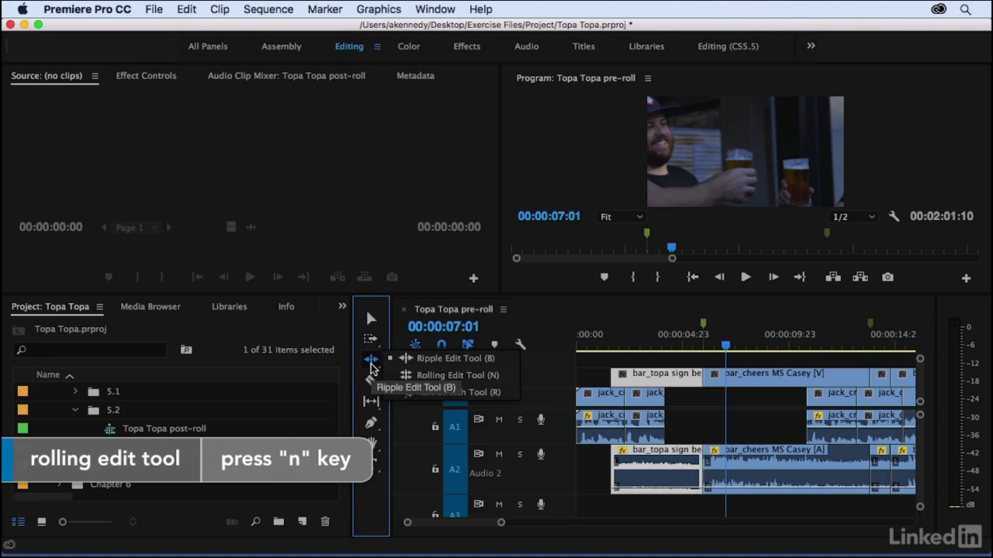
{"action": "key", "text": "n"}
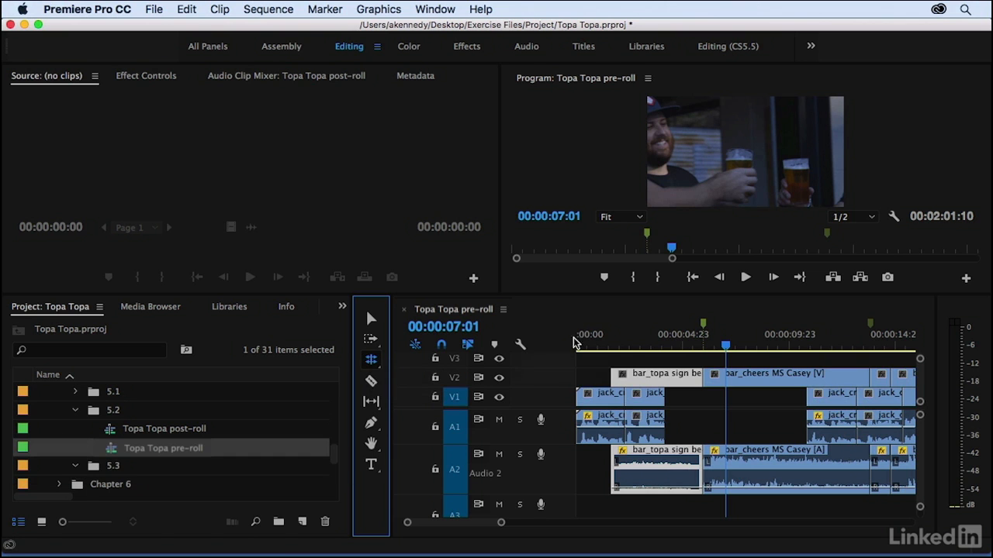
{"action": "left_click", "coordinate": [702, 377]}
{"action": "left_click_drag", "start_coordinate": [702, 378], "coordinate": [715, 379]}
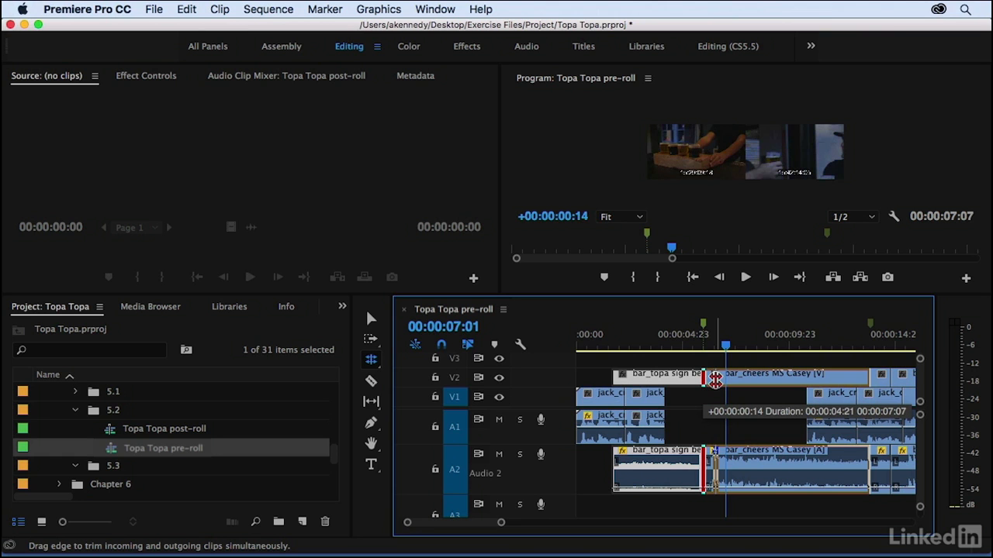
{"action": "left_click_drag", "start_coordinate": [715, 379], "coordinate": [741, 383]}
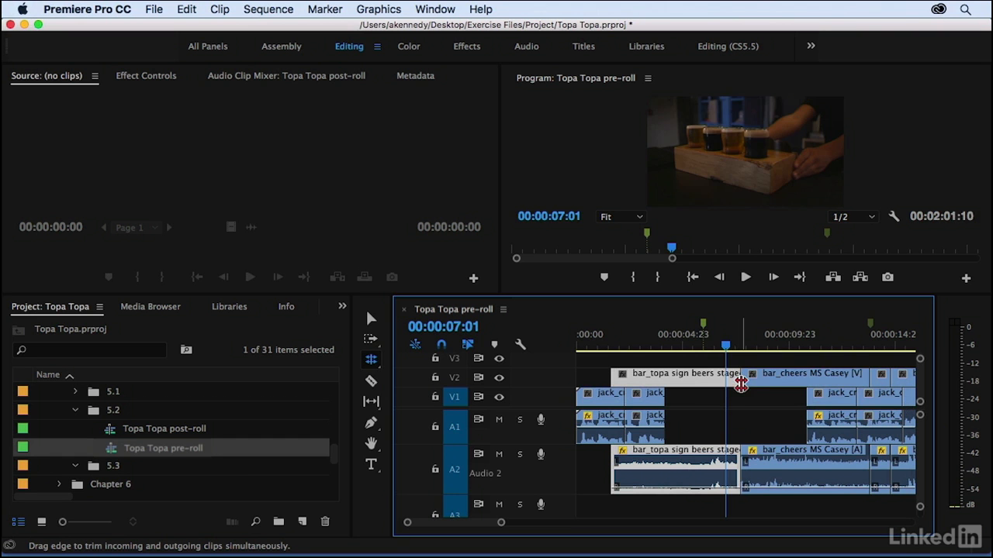
- Play back the rolled cut and review the first frames of bar_cheers MS Casey up to 00:00:08:09
{"action": "left_click", "coordinate": [672, 346]}
{"action": "key", "text": "space"}
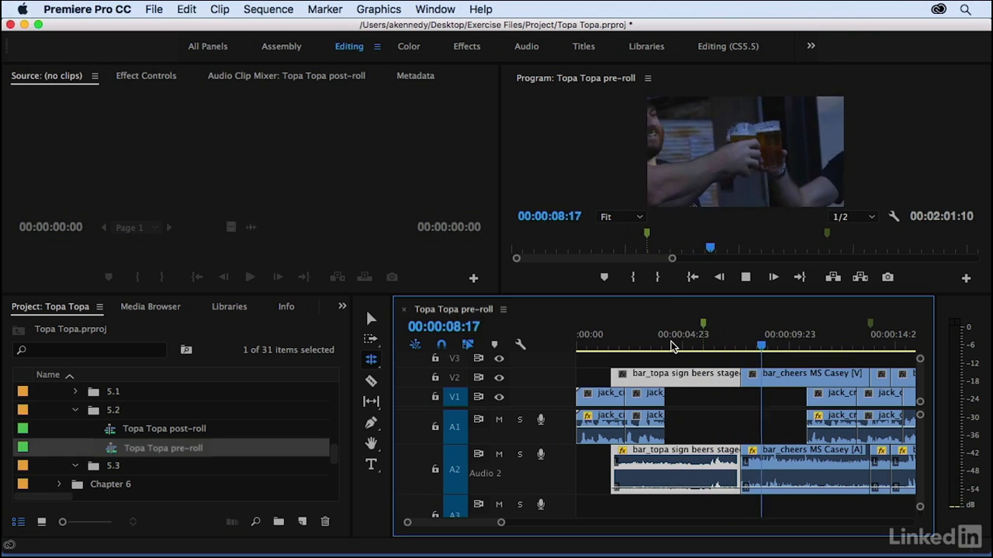
{"action": "left_click_drag", "start_coordinate": [733, 346], "coordinate": [754, 360]}
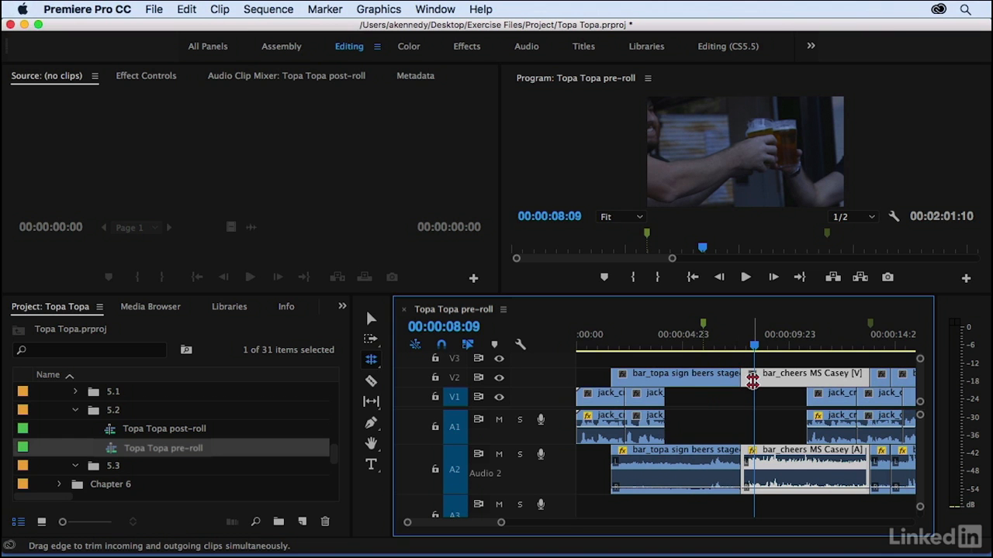
- Play the section after bar_cheers MS Casey and review the brewery shots around 00:00:14:10
{"action": "scroll", "coordinate": [752, 380], "scroll_direction": "down", "scroll_amount": 5}
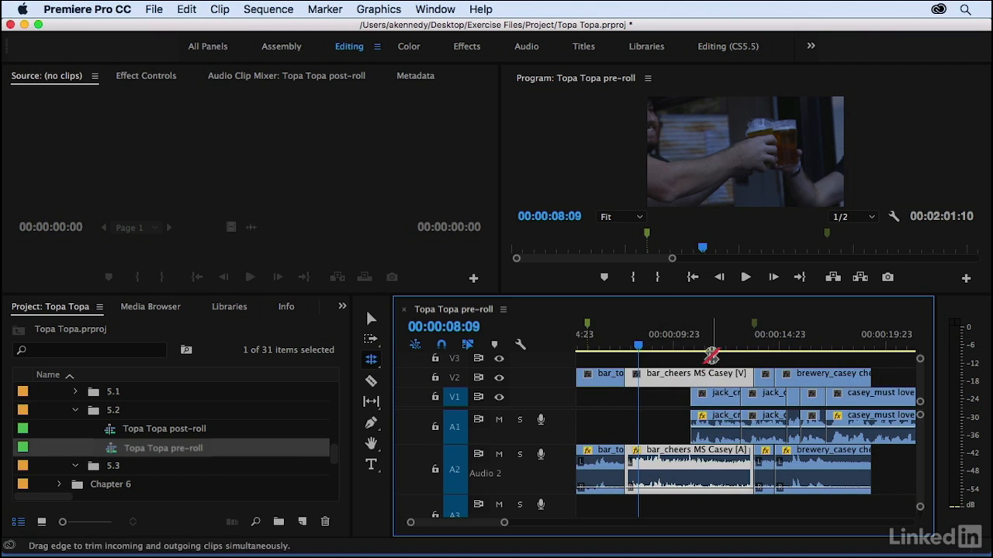
{"action": "left_click", "coordinate": [718, 348]}
{"action": "key", "text": "space"}
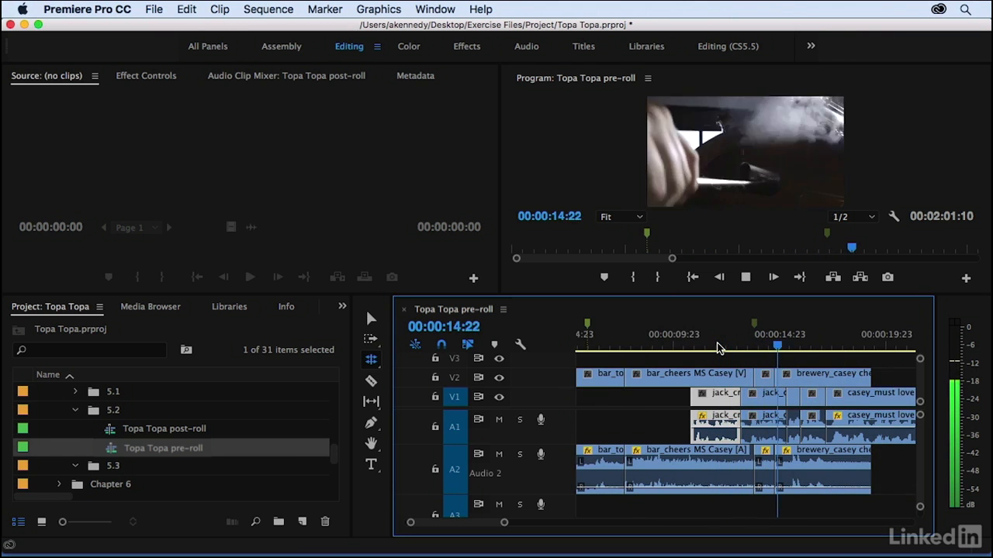
{"action": "key", "text": "space"}
{"action": "left_click_drag", "start_coordinate": [747, 348], "coordinate": [766, 355]}
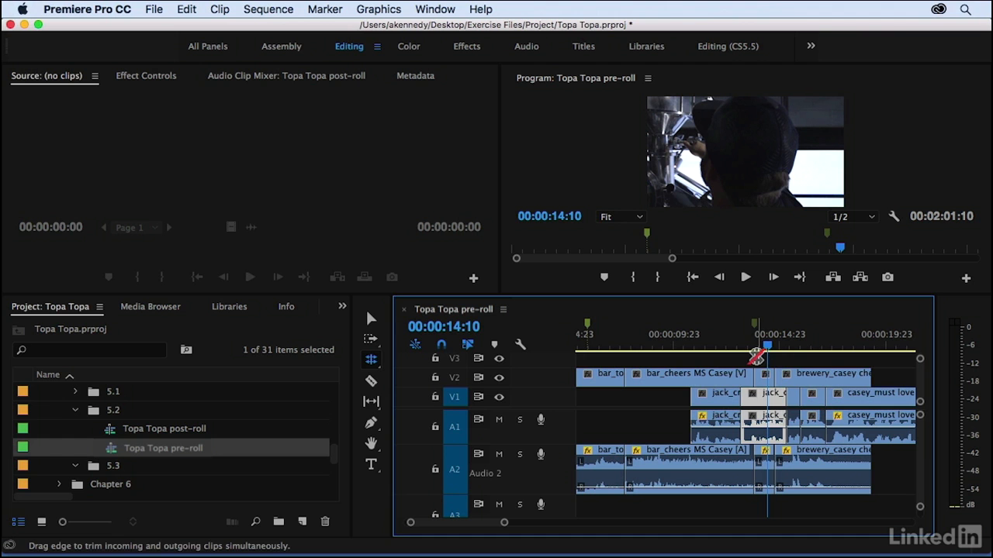
- Select the rolling edit point at the end of bar_cheers MS Casey and nudge it earlier and back by single frames
{"action": "left_click", "coordinate": [753, 375]}
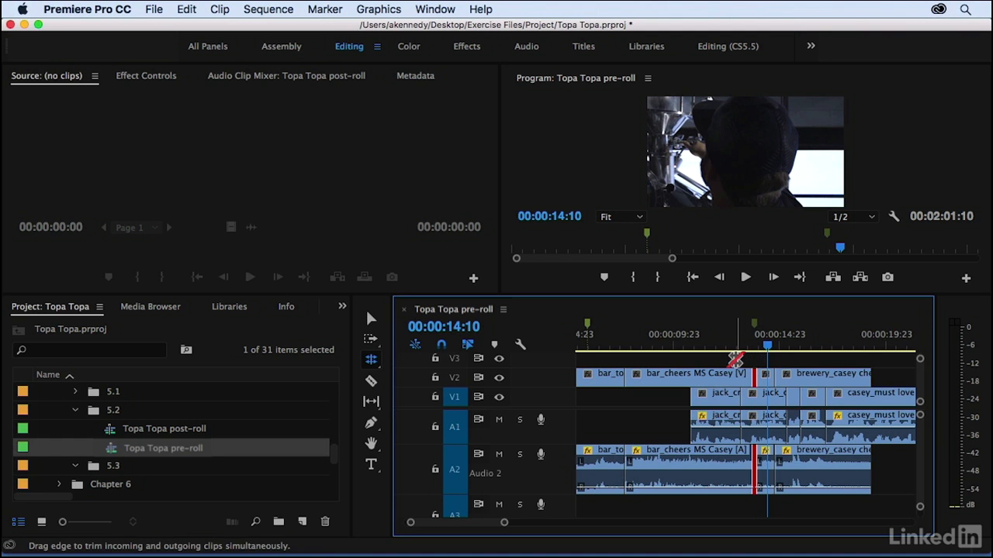
{"action": "key", "text": "alt+Left"}
{"action": "key", "text": "alt+Left"}
{"action": "key", "text": "alt+Left"}
{"action": "key", "text": "alt+Left"}
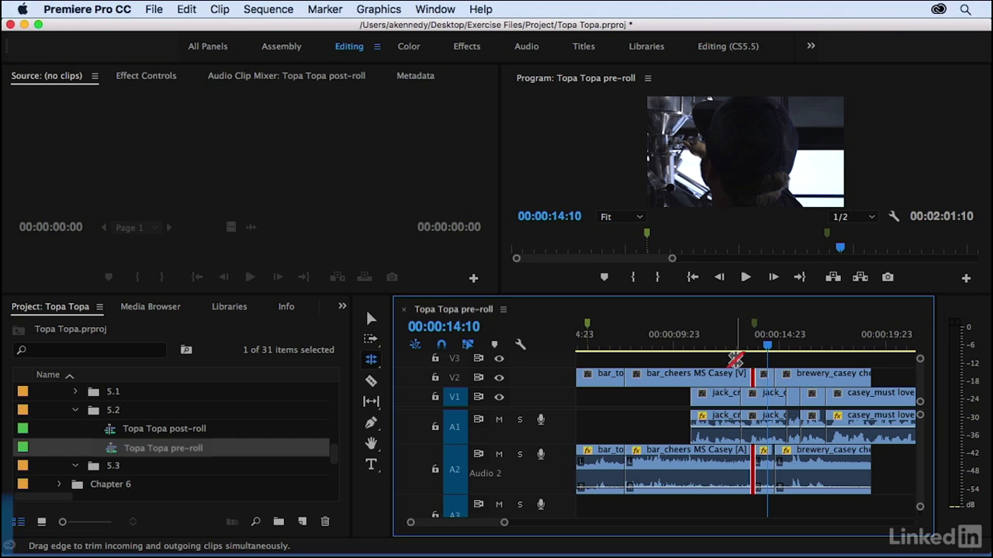
{"action": "key", "text": "alt+Right"}
{"action": "key", "text": "alt+Right"}
{"action": "key", "text": "alt+Right"}
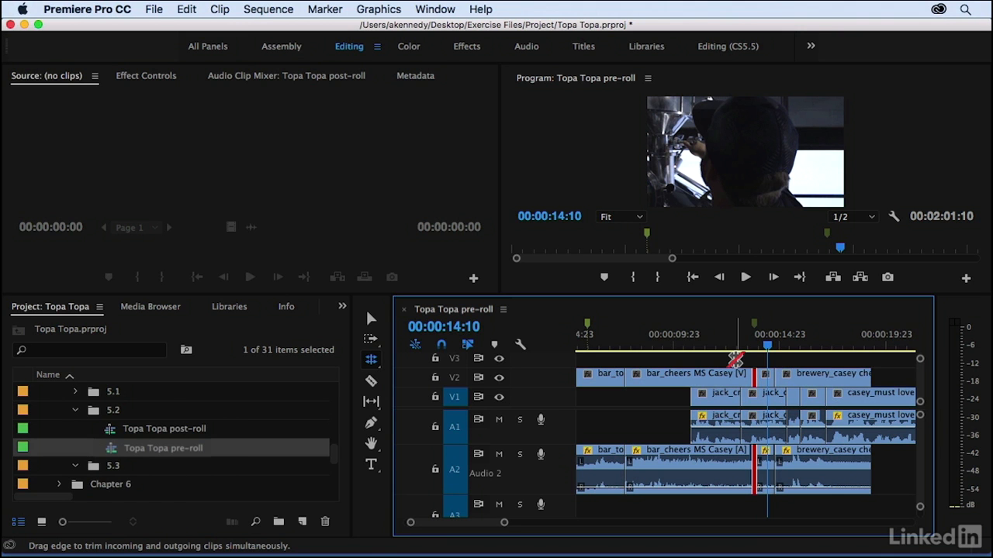
- Roll the selected cut earlier and later in multi-frame increments, leaving it three increments earlier
{"action": "key", "text": "alt+shift+Left"}
{"action": "key", "text": "alt+shift+Left"}
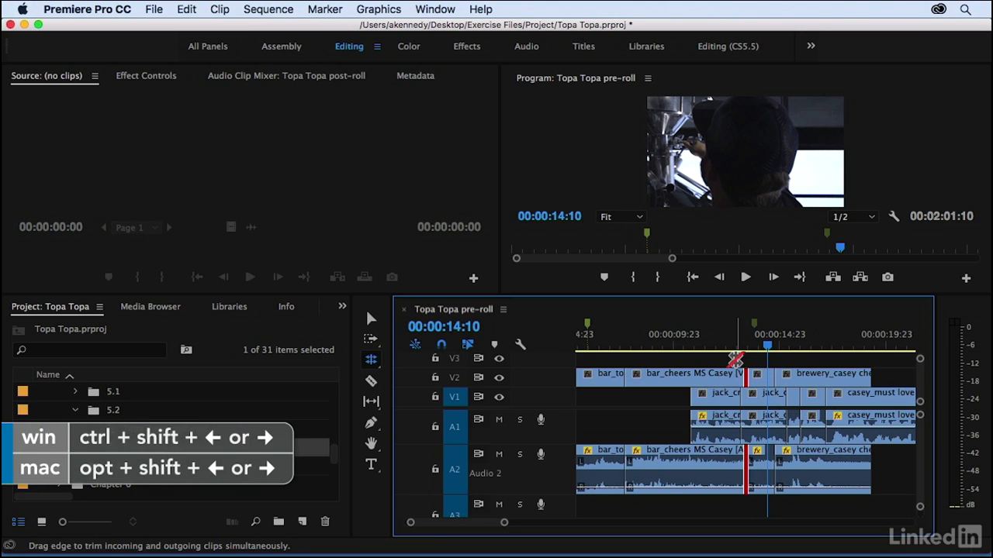
{"action": "key", "text": "alt+shift+Right"}
{"action": "key", "text": "alt+shift+Right"}
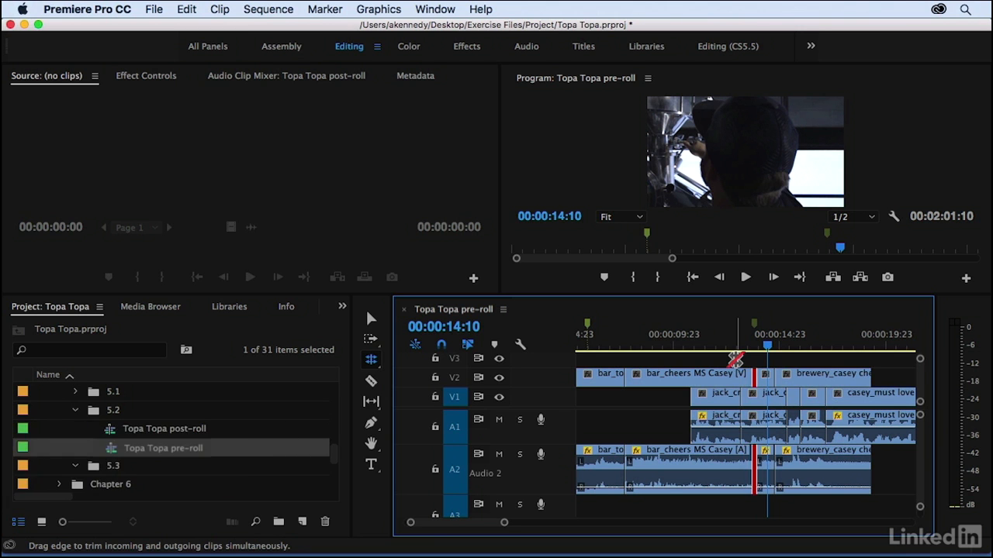
{"action": "key", "text": "alt+shift+Left"}
{"action": "key", "text": "alt+shift+Left"}
{"action": "key", "text": "alt+shift+Left"}
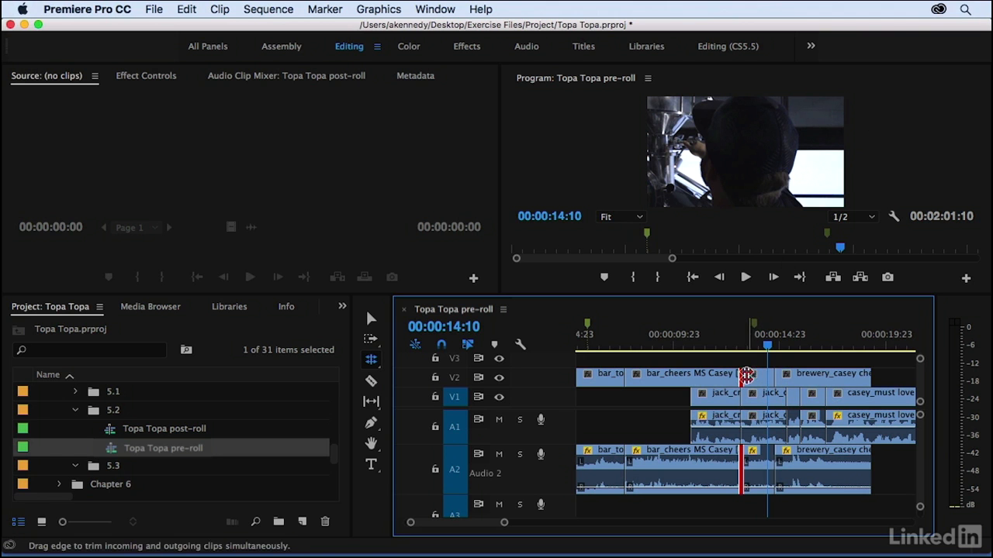
- Roll both cuts of the brewery_casey working misc equipment clip so it starts at 00:00:12:19 and ends at 00:00:15:07
{"action": "left_click_drag", "start_coordinate": [739, 378], "coordinate": [784, 377]}
{"action": "left_click", "coordinate": [774, 378]}
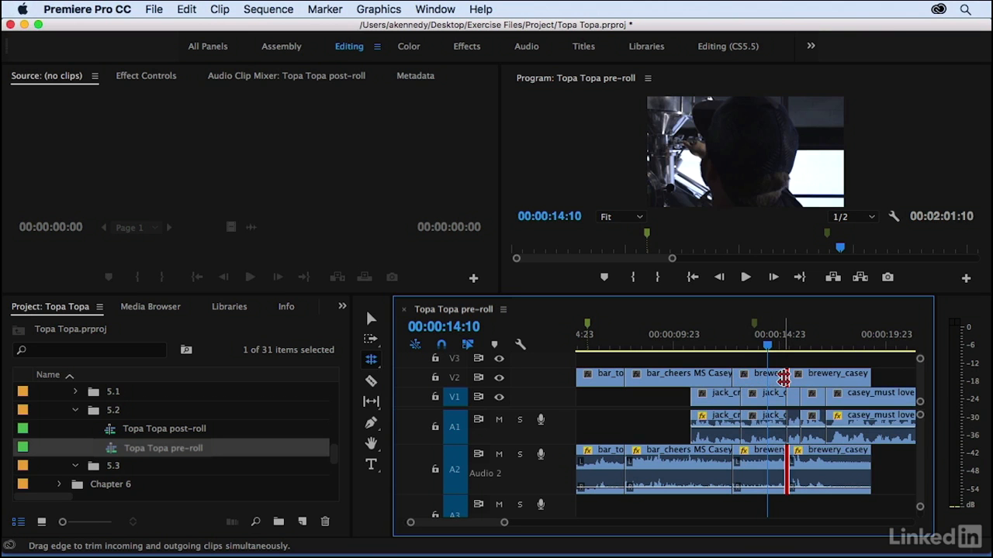
- Switch to the Selection tool and select the end of brewery_casey working misc equipment as a ripple trim, then as a rolling edit
{"action": "key", "text": "v"}
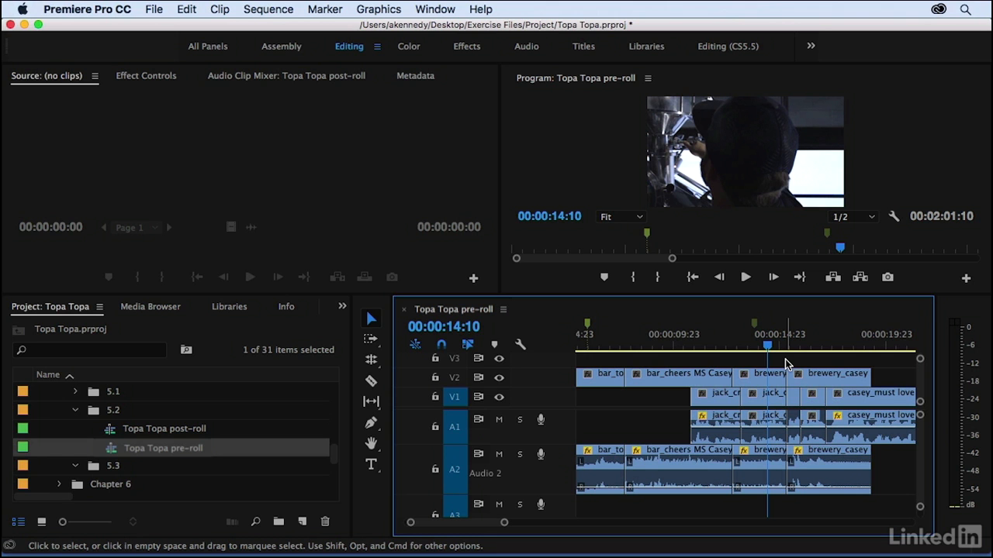
{"action": "left_click", "coordinate": [781, 376], "text": "super"}
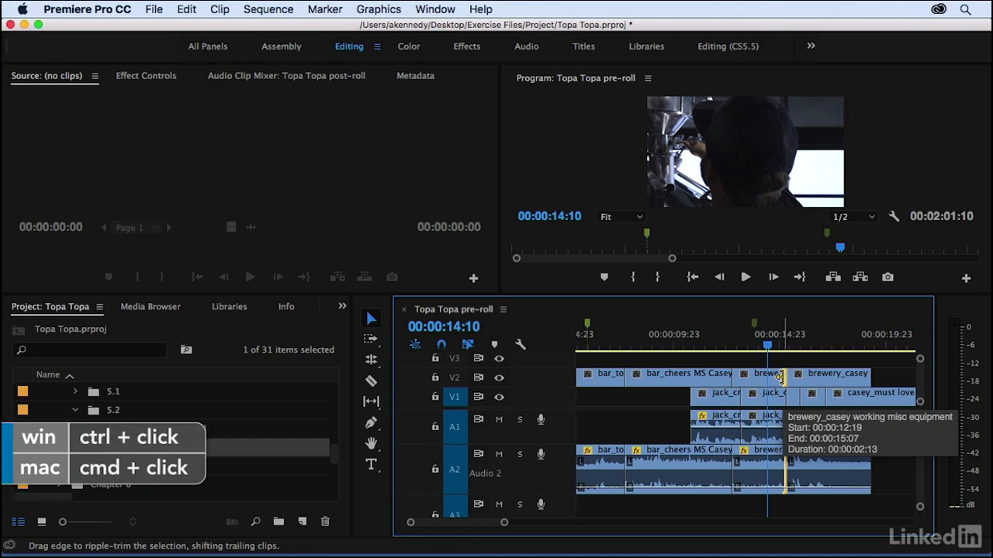
{"action": "left_click_drag", "start_coordinate": [781, 376], "coordinate": [793, 378]}
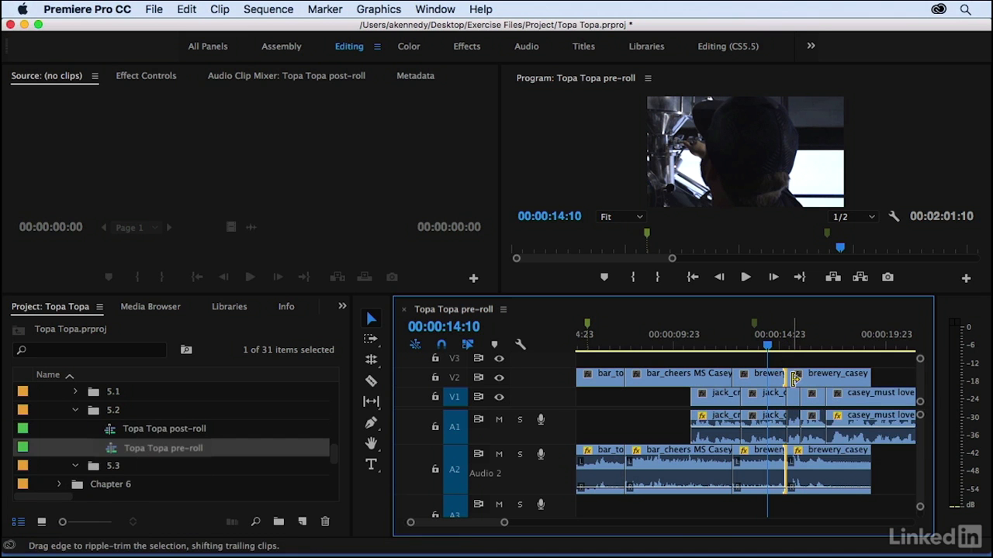
{"action": "left_click", "coordinate": [781, 377], "text": "super"}
{"action": "left_click", "coordinate": [786, 375]}
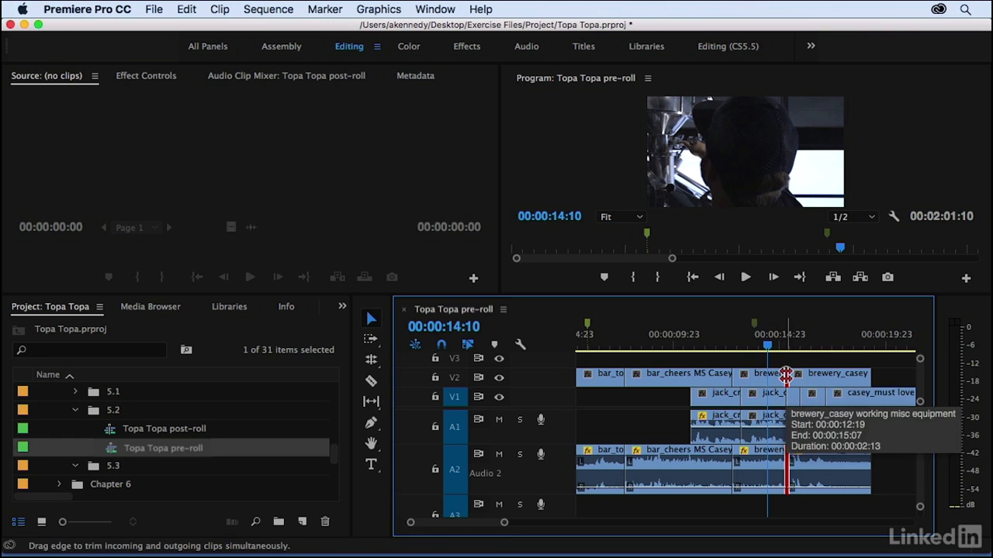
- Alternate between rolling and ripple edit points at the start and end of brewery_casey working misc equipment, finishing on a rolling edit
{"action": "left_click", "coordinate": [732, 378]}
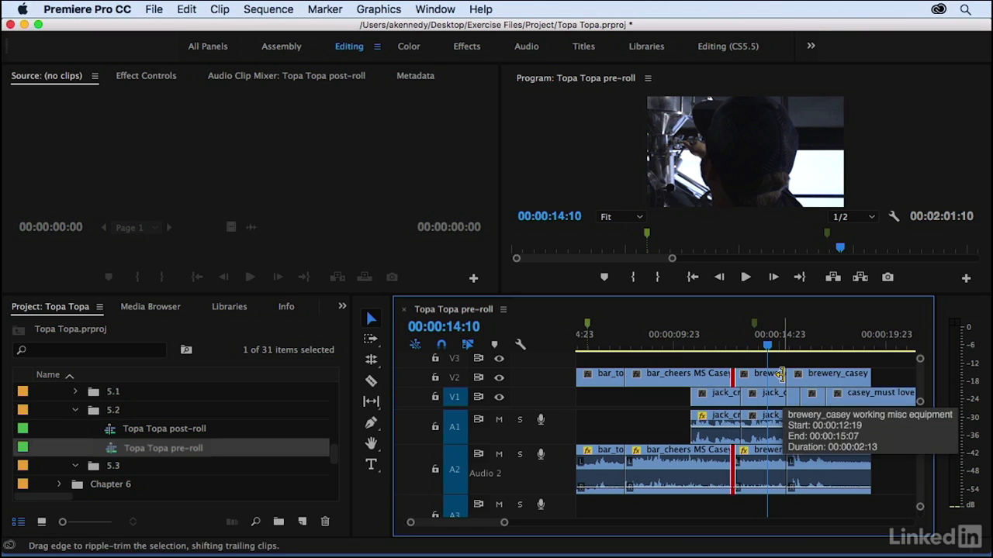
{"action": "left_click", "coordinate": [781, 375]}
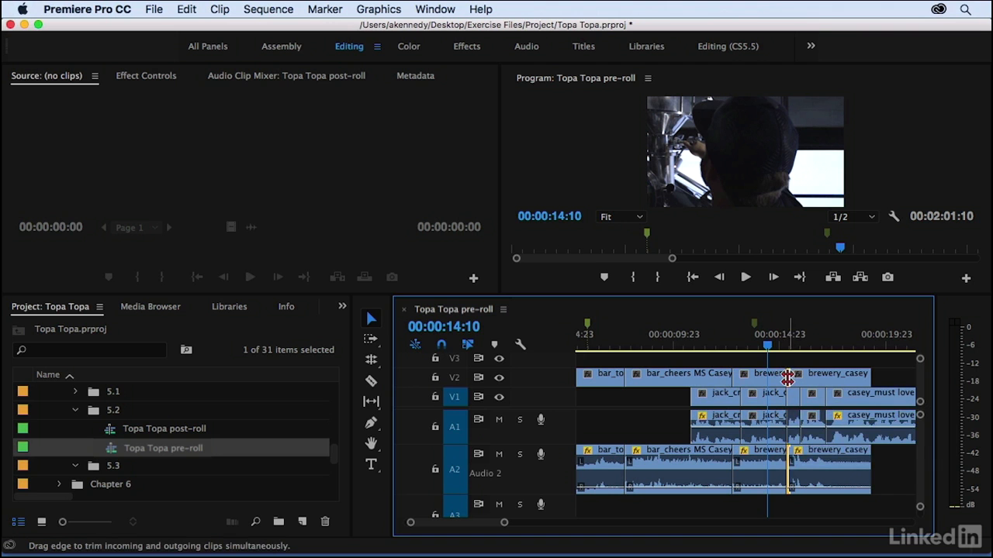
{"action": "left_click", "coordinate": [787, 377]}
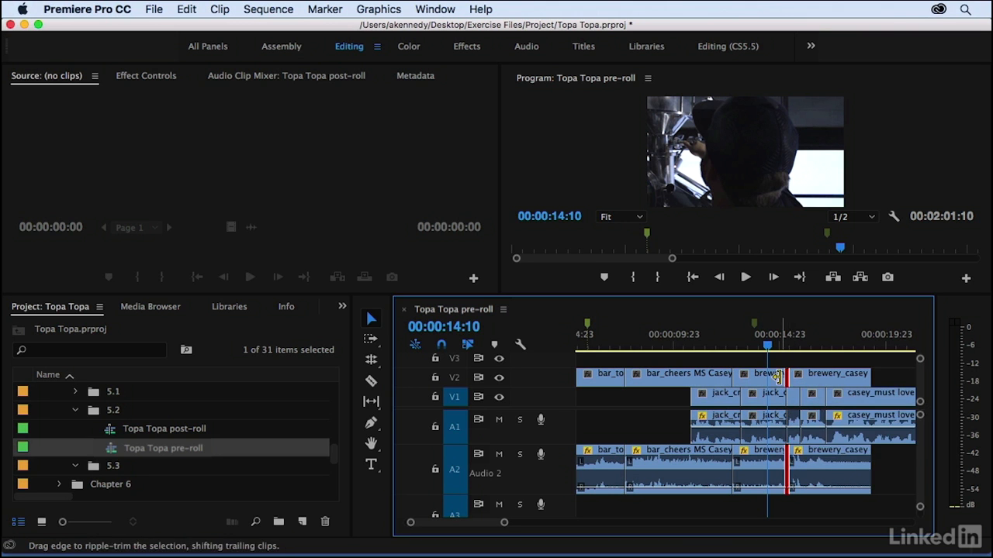
{"action": "left_click", "coordinate": [783, 377]}
{"action": "left_click", "coordinate": [784, 377]}
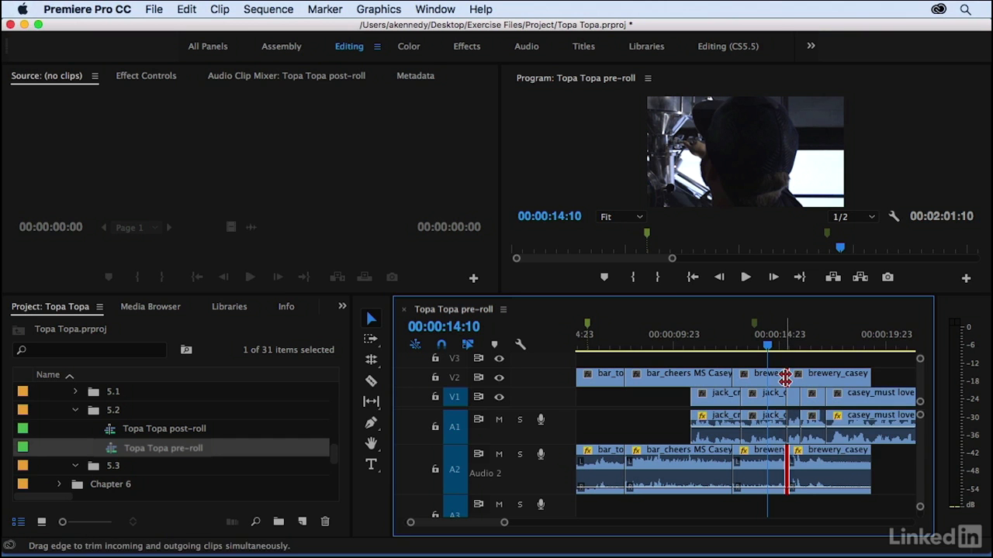
- Clear the edit point selection and roll the cut after brewery_casey working misc equipment about half a second later with the Selection tool
{"action": "left_click", "coordinate": [771, 361]}
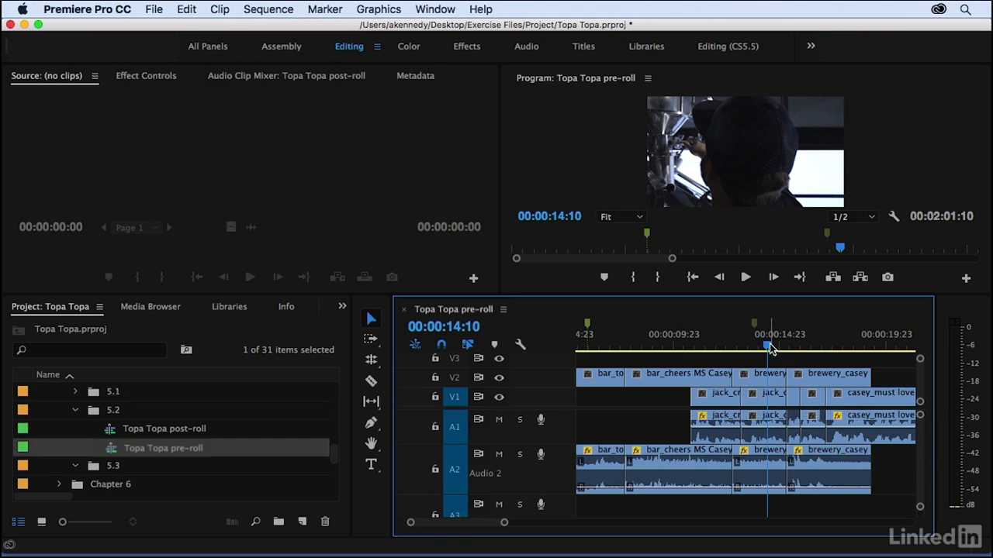
{"action": "scroll", "coordinate": [778, 353], "scroll_direction": "up", "scroll_amount": 2}
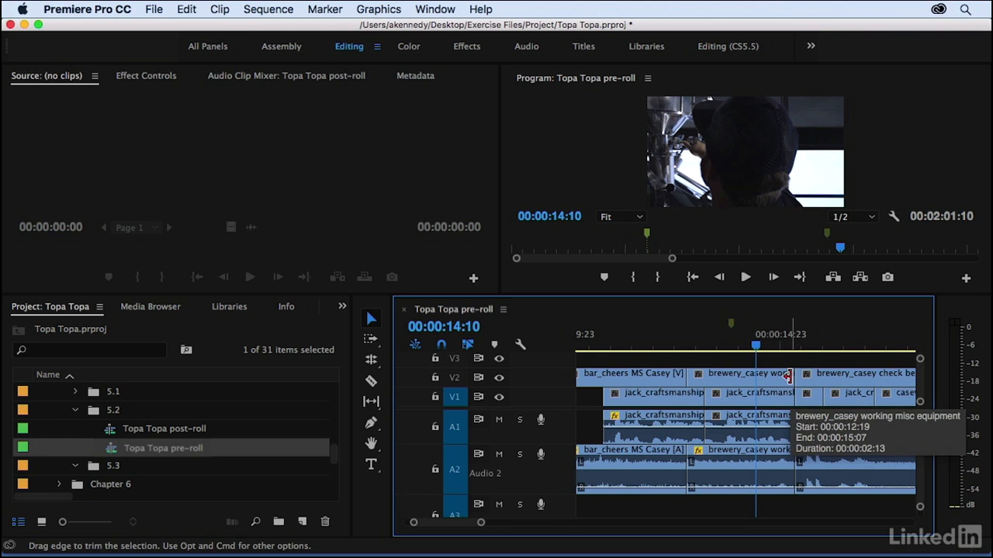
{"action": "left_click_drag", "start_coordinate": [796, 377], "coordinate": [819, 376]}
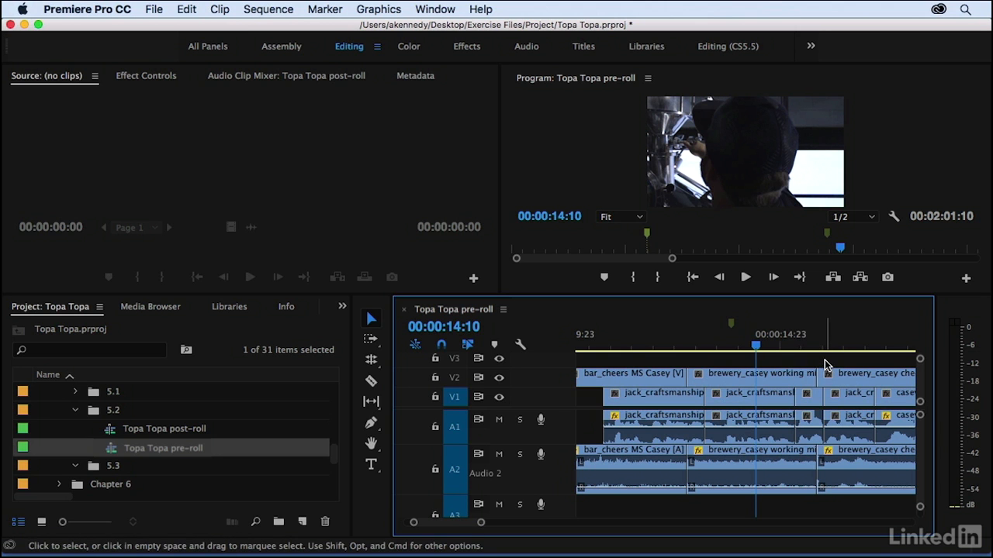
- Park the playhead at 00:00:07:05, just before the cut between the first two B-roll clips on V2
{"action": "key", "text": "minus"}
{"action": "key", "text": "minus"}
{"action": "key", "text": "minus"}
{"action": "key", "text": "minus"}
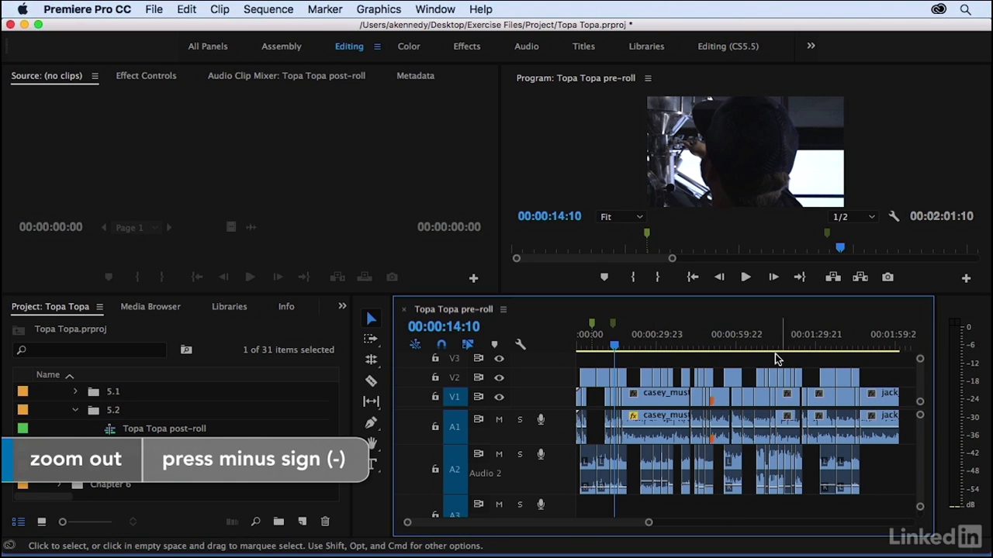
{"action": "left_click", "coordinate": [595, 347]}
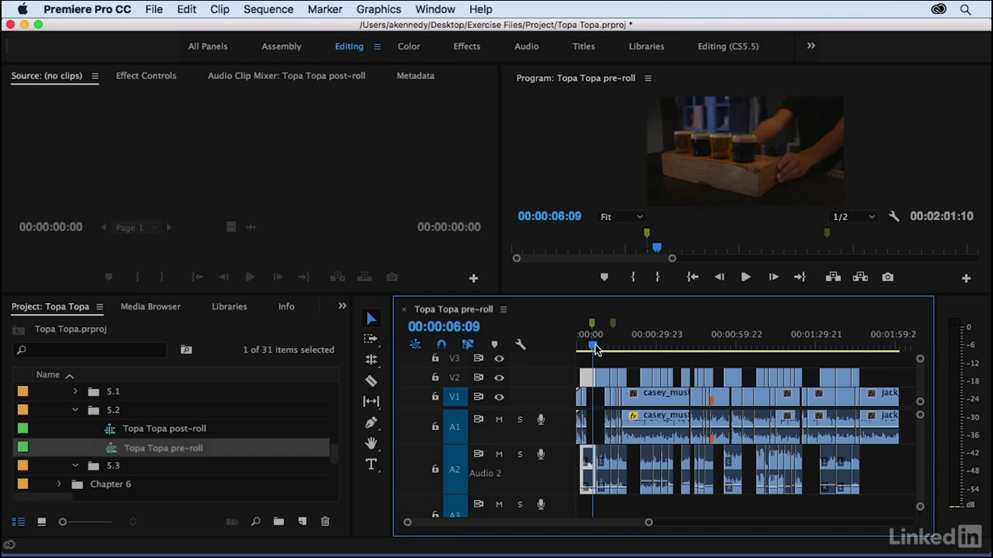
{"action": "key", "text": "equal"}
{"action": "key", "text": "equal"}
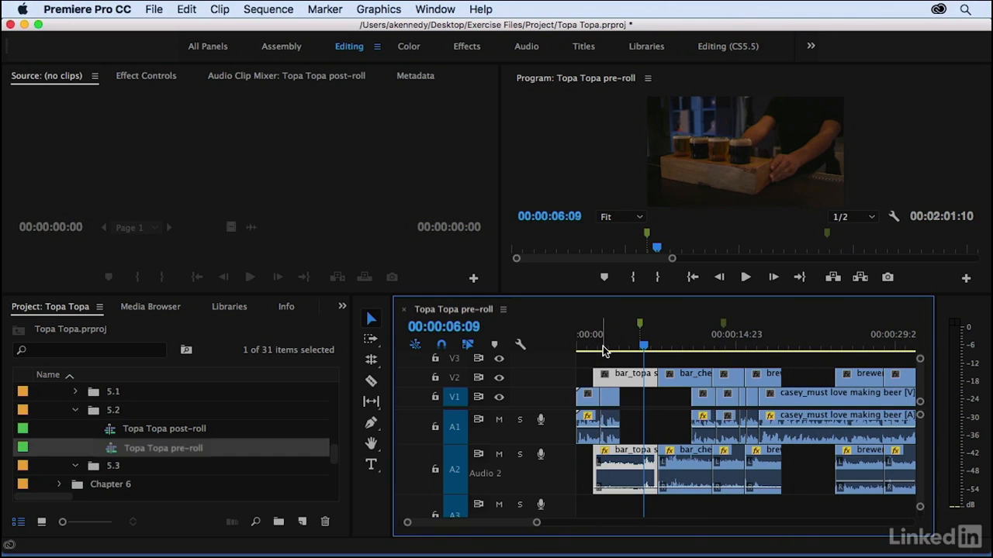
{"action": "left_click", "coordinate": [653, 348]}
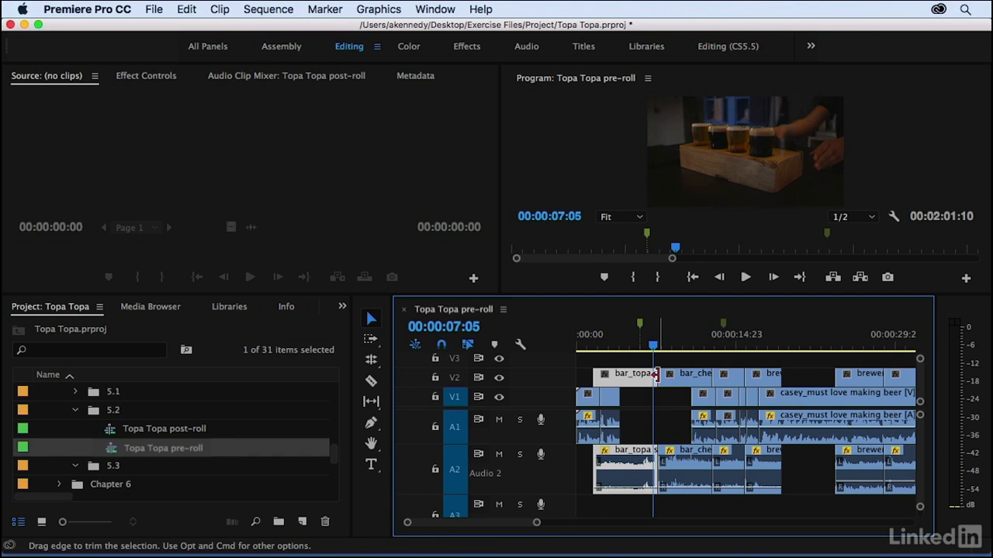
- Switch to the Rolling Edit tool, select linked V2 and A2 cuts among the opening B-roll clips, and clear the selection
{"action": "key", "text": "n"}
{"action": "left_click", "coordinate": [657, 378]}
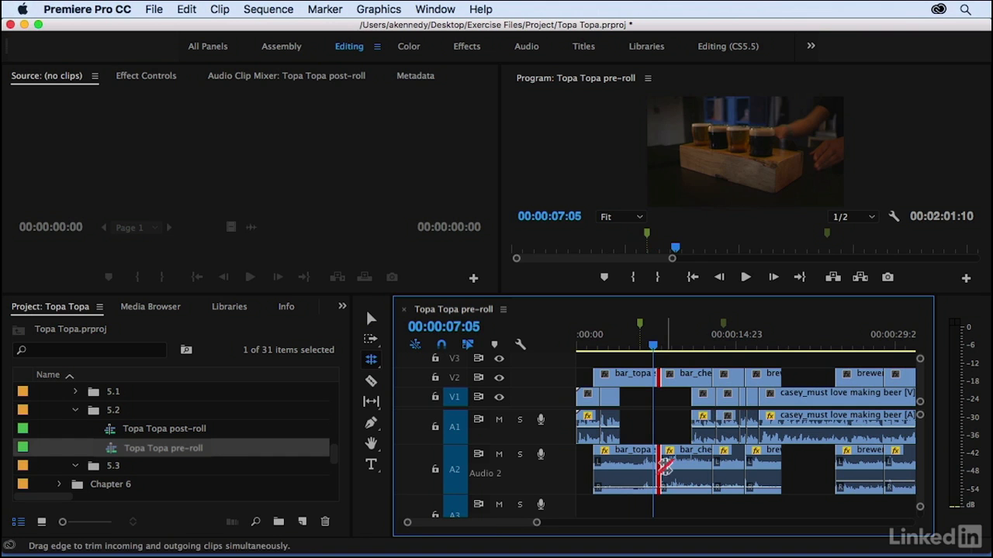
{"action": "left_click_drag", "start_coordinate": [658, 459], "coordinate": [711, 381]}
{"action": "left_click", "coordinate": [743, 377]}
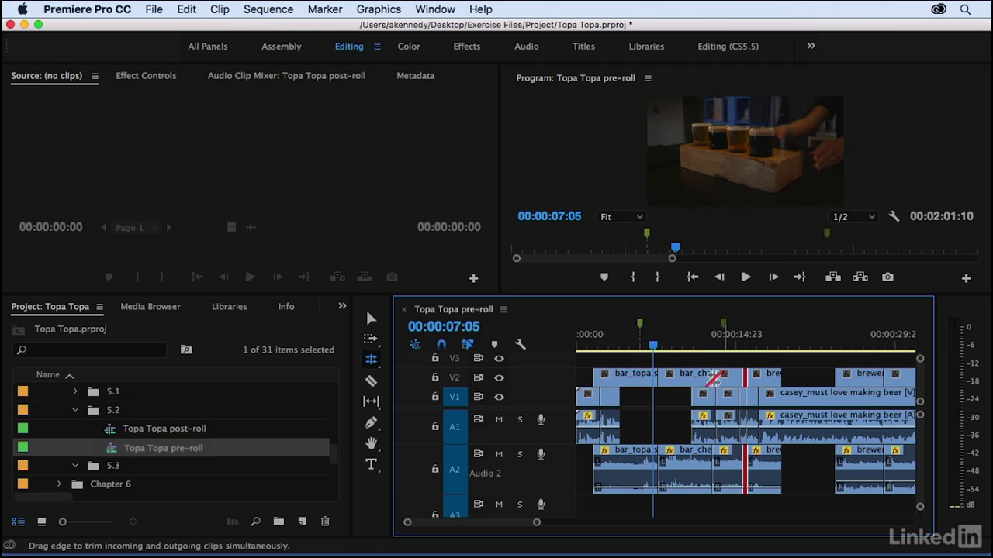
{"action": "left_click", "coordinate": [661, 378]}
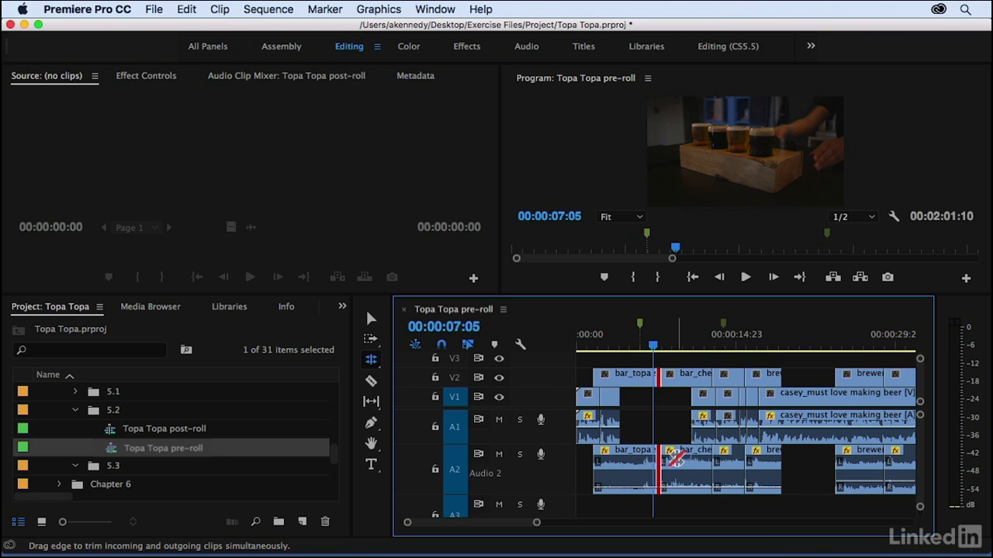
{"action": "left_click", "coordinate": [660, 378]}
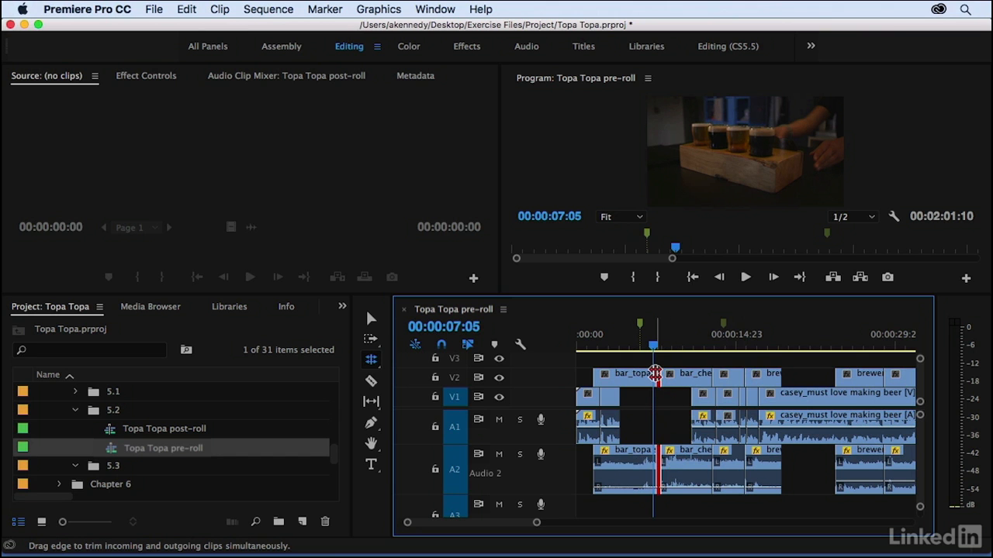
{"action": "left_click", "coordinate": [641, 358]}
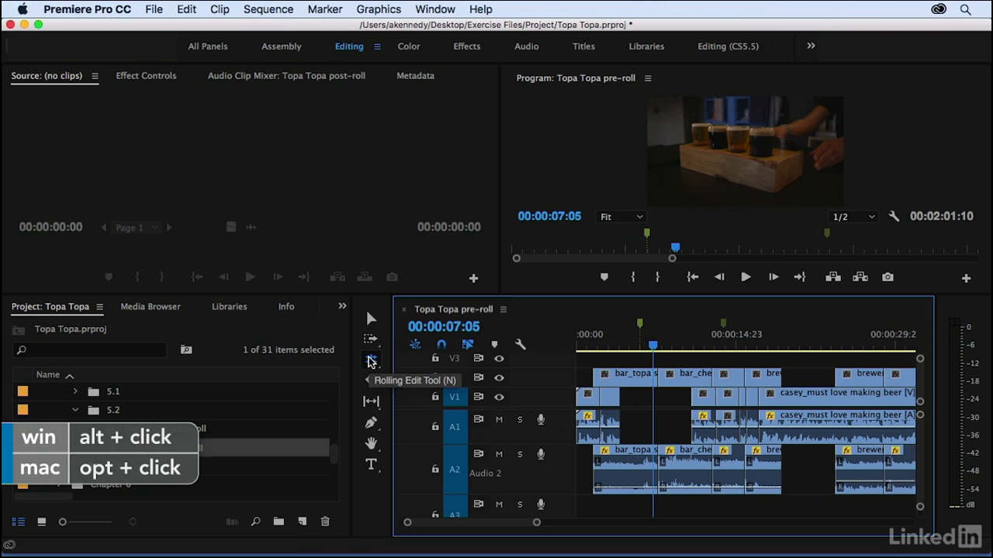
- Roll only the V2 cut between the first two B-roll clips back to the playhead at 00:00:07:05, and their A2 cut slightly later
{"action": "left_click", "coordinate": [659, 377], "text": "alt"}
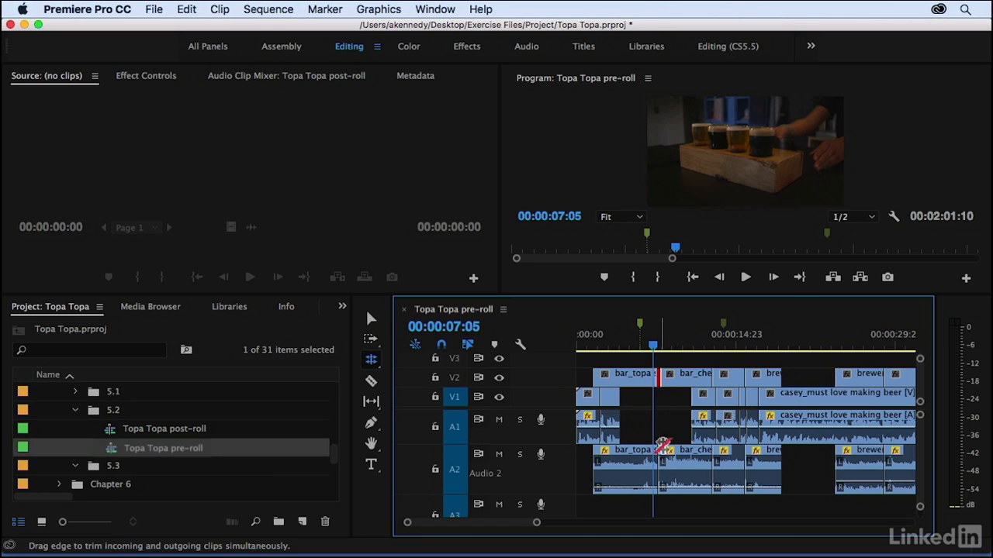
{"action": "mouse_move", "coordinate": [659, 377]}
{"action": "left_mouse_down"}
{"action": "mouse_move", "coordinate": [635, 380]}
{"action": "mouse_move", "coordinate": [668, 378]}
{"action": "mouse_move", "coordinate": [654, 379]}
{"action": "left_mouse_up"}
{"action": "mouse_move", "coordinate": [658, 469]}
{"action": "left_mouse_down"}
{"action": "mouse_move", "coordinate": [669, 469]}
{"action": "mouse_move", "coordinate": [660, 471]}
{"action": "left_mouse_up"}
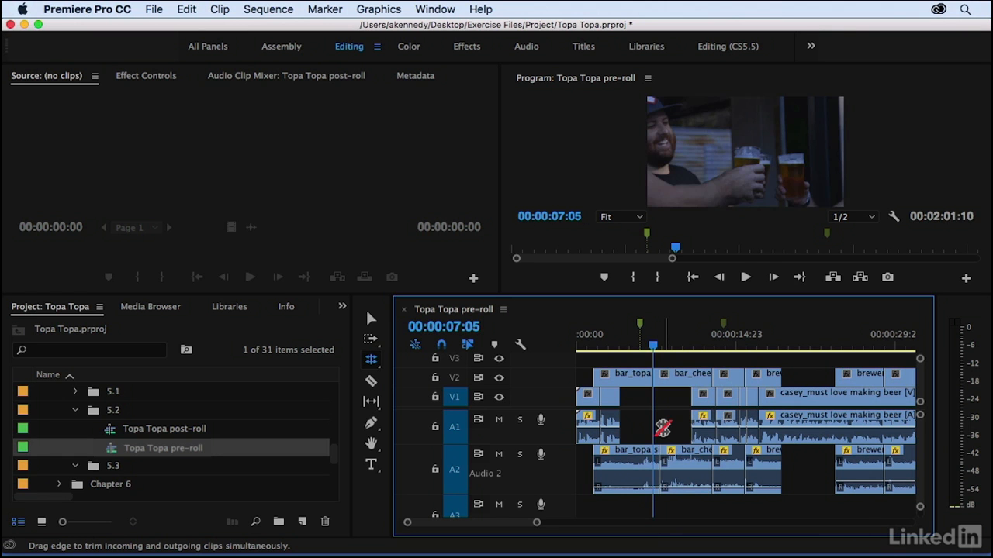